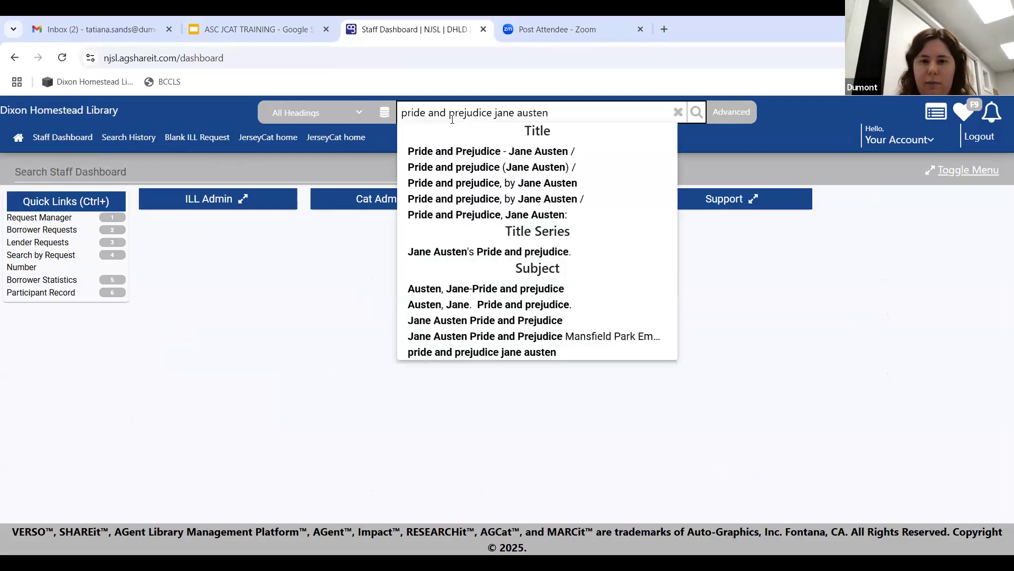
Step: Run the catalogue search for 'pride and prejudice jane austen'
key(Return)
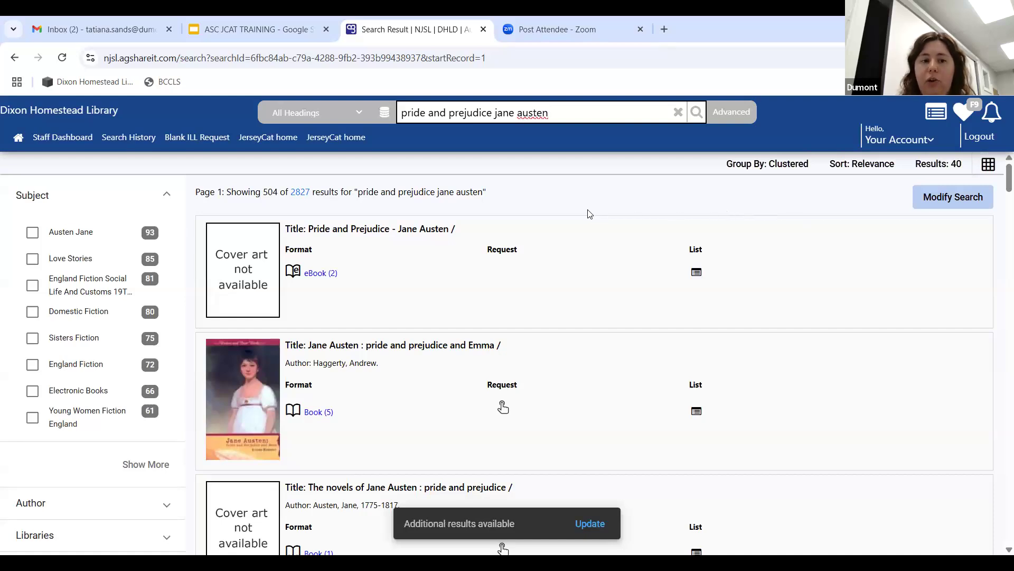
scroll(71, 422, down, 1)
scroll(73, 417, down, 3)
scroll(56, 344, down, 1)
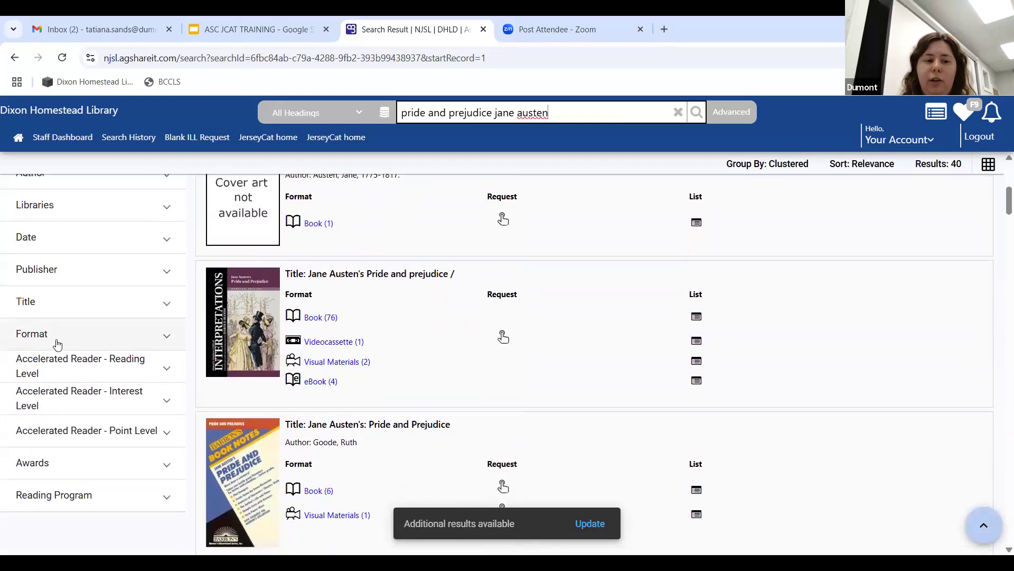
Step: Filter the results by the Format facet to Book only
click(57, 343)
scroll(77, 302, down, 1)
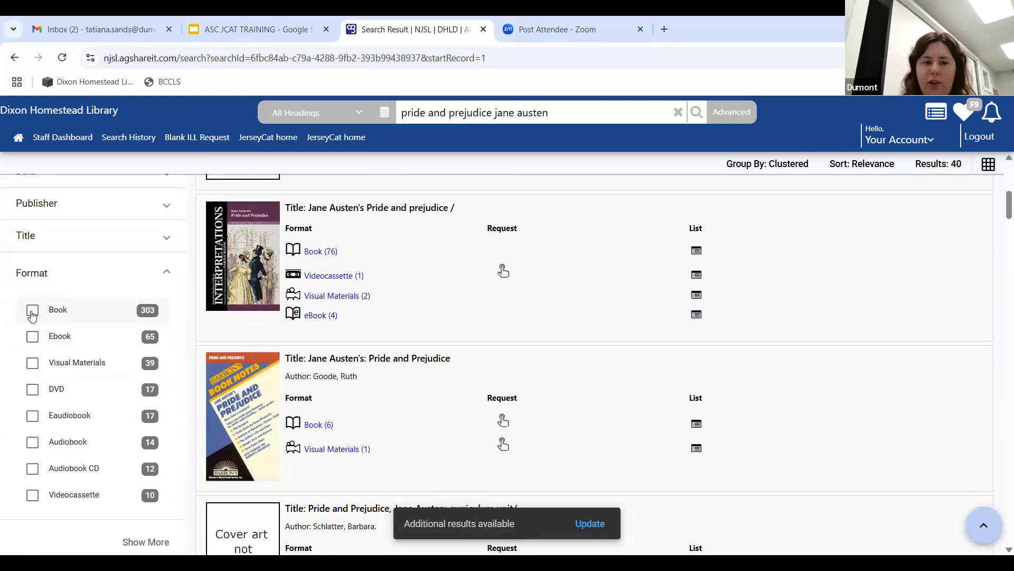
click(32, 311)
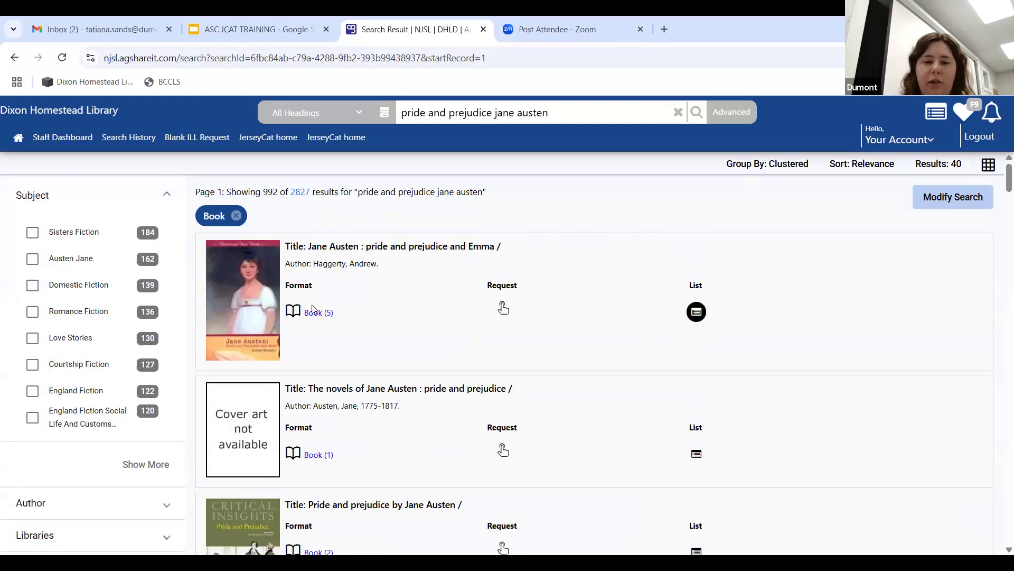
scroll(380, 332, down, 10)
scroll(382, 329, down, 5)
scroll(381, 322, up, 11)
scroll(401, 316, up, 4)
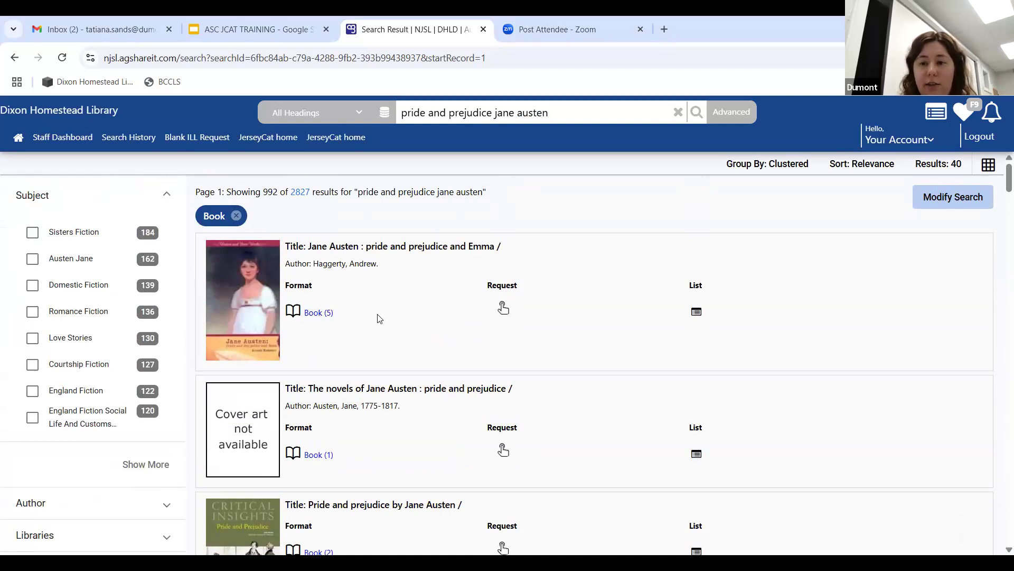
Step: Open the full record for 'Jane Austen : pride and prejudice and Emma', review holdings, and request it as a returnable loan
click(250, 301)
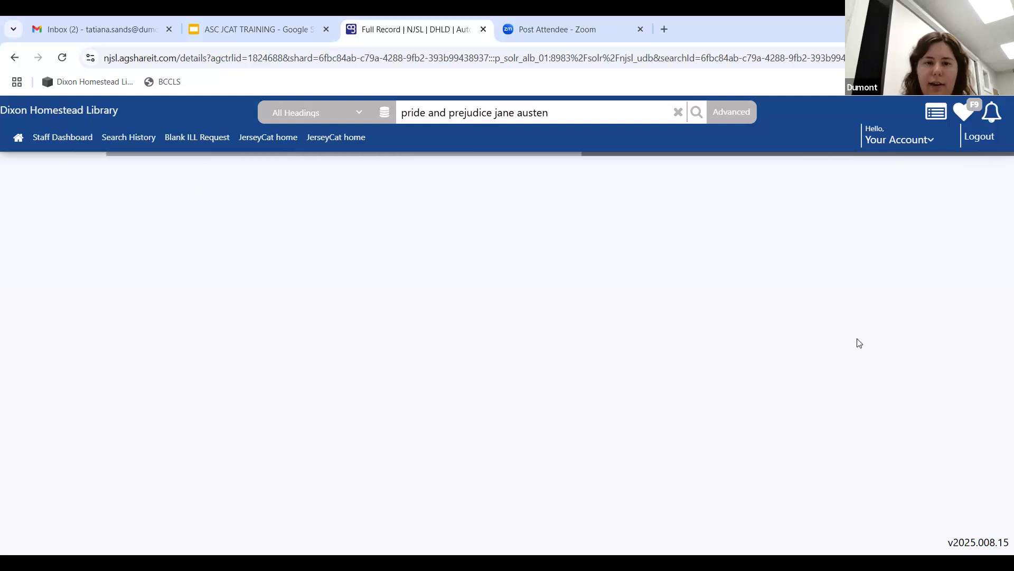
scroll(742, 319, down, 1)
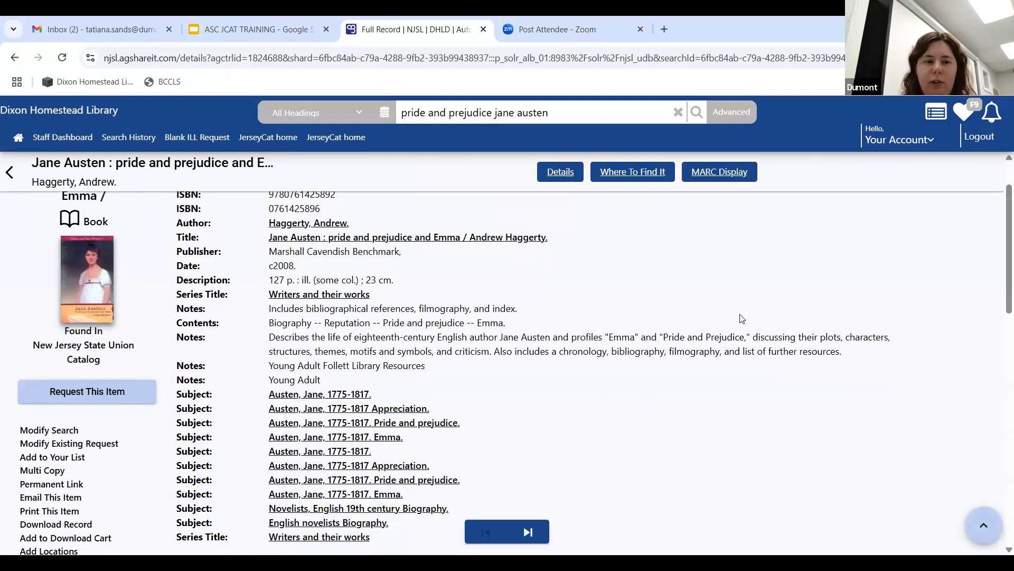
scroll(742, 319, up, 1)
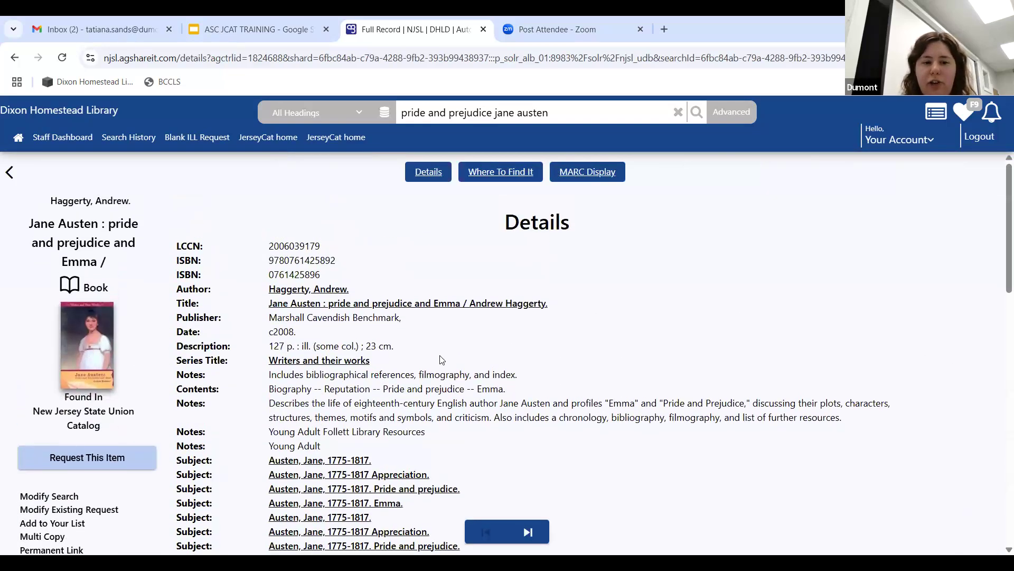
scroll(709, 371, down, 2)
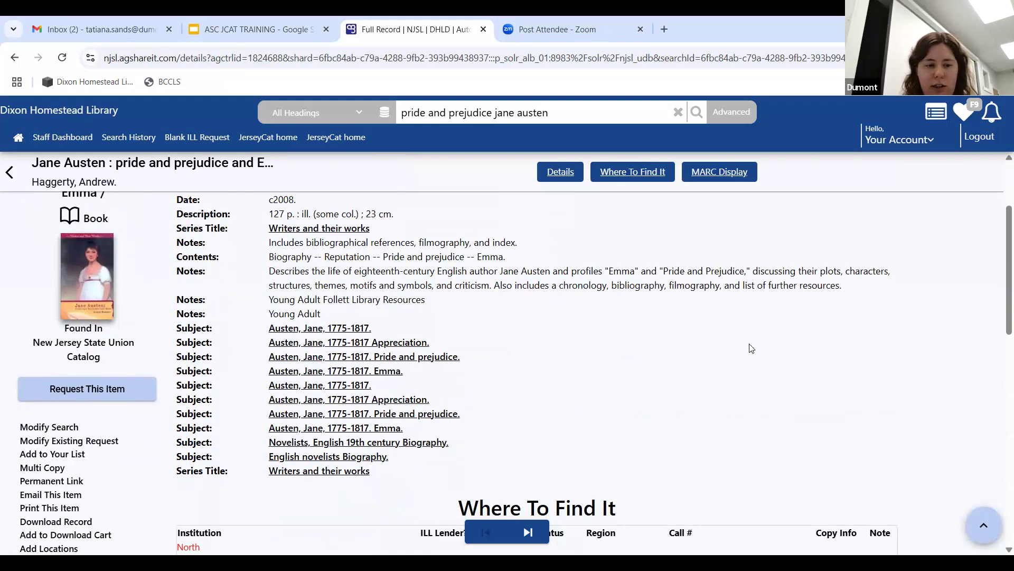
scroll(754, 342, down, 3)
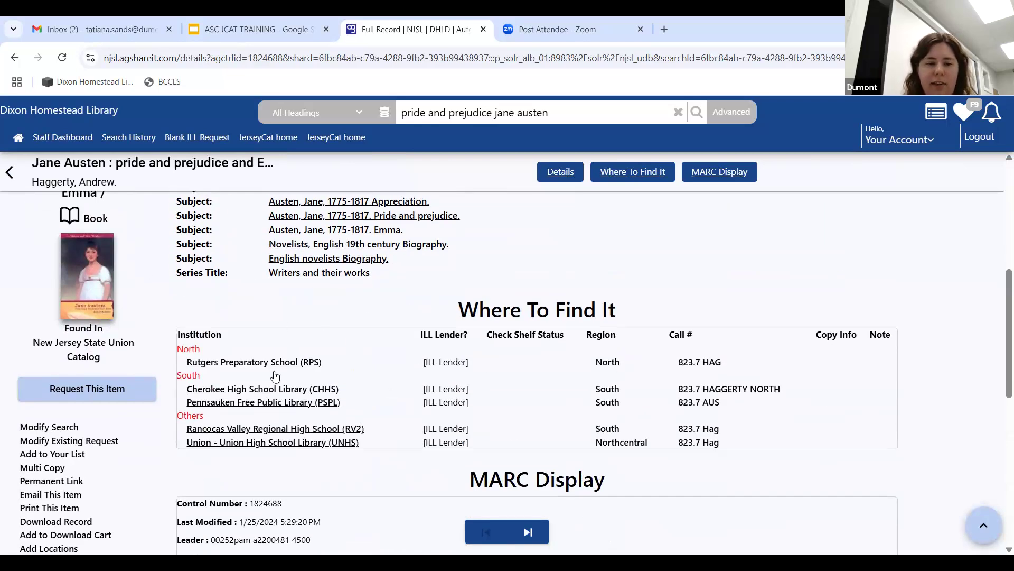
click(94, 390)
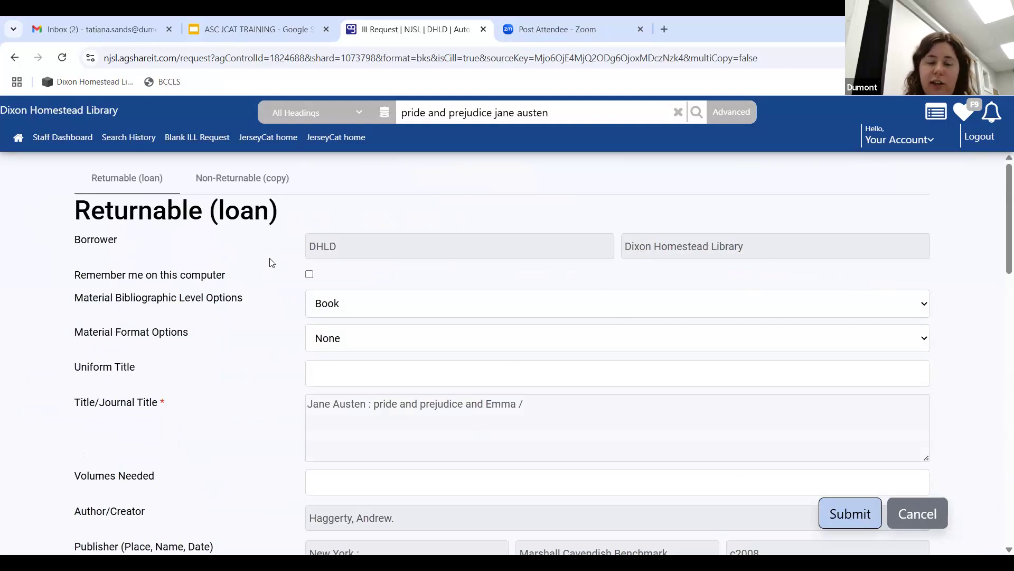
Step: Enter the patron's last name and first name on the request form
scroll(271, 261, down, 1)
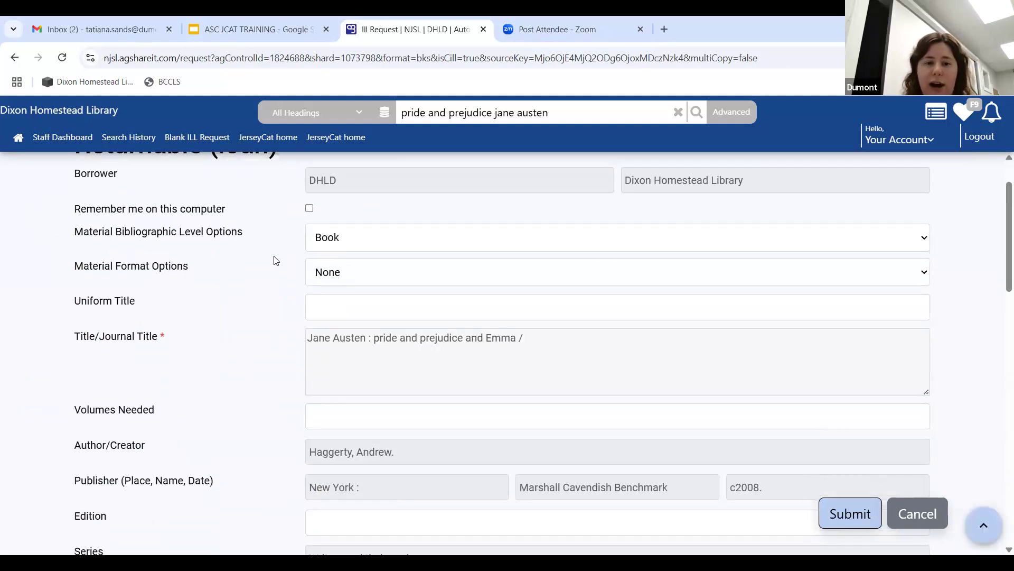
scroll(275, 260, down, 1)
scroll(253, 299, down, 1)
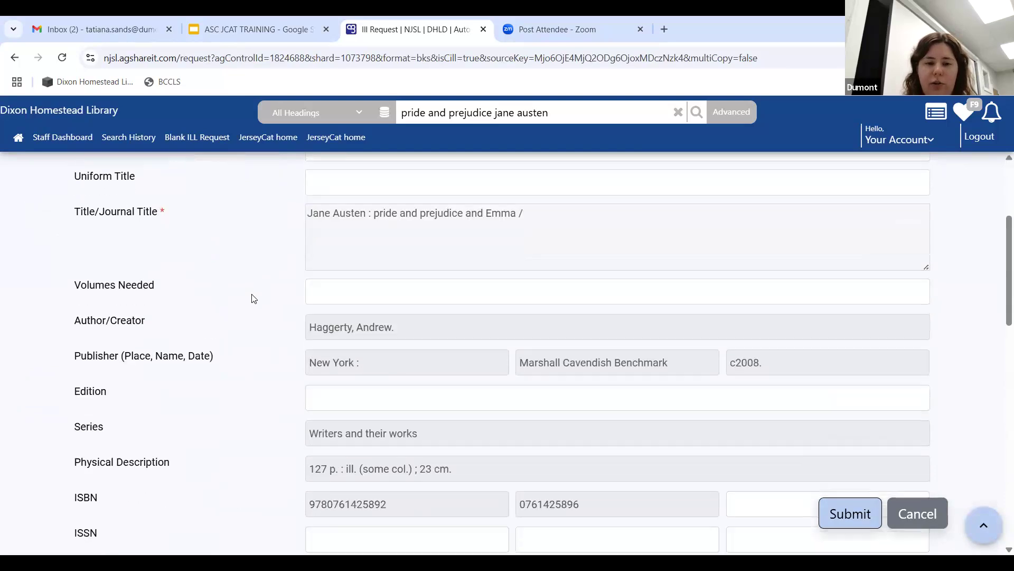
scroll(254, 296, down, 2)
scroll(257, 295, down, 2)
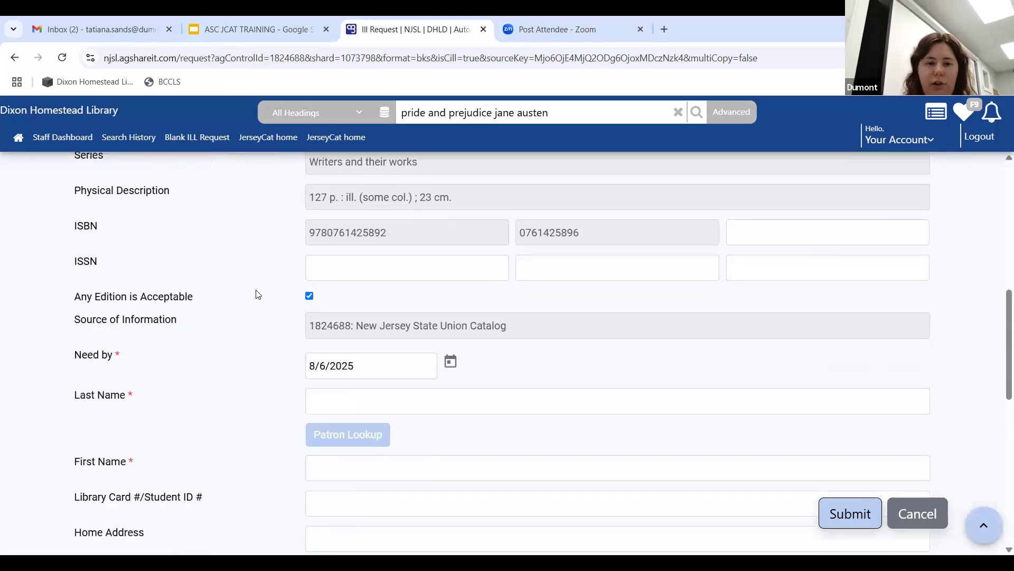
scroll(258, 294, down, 1)
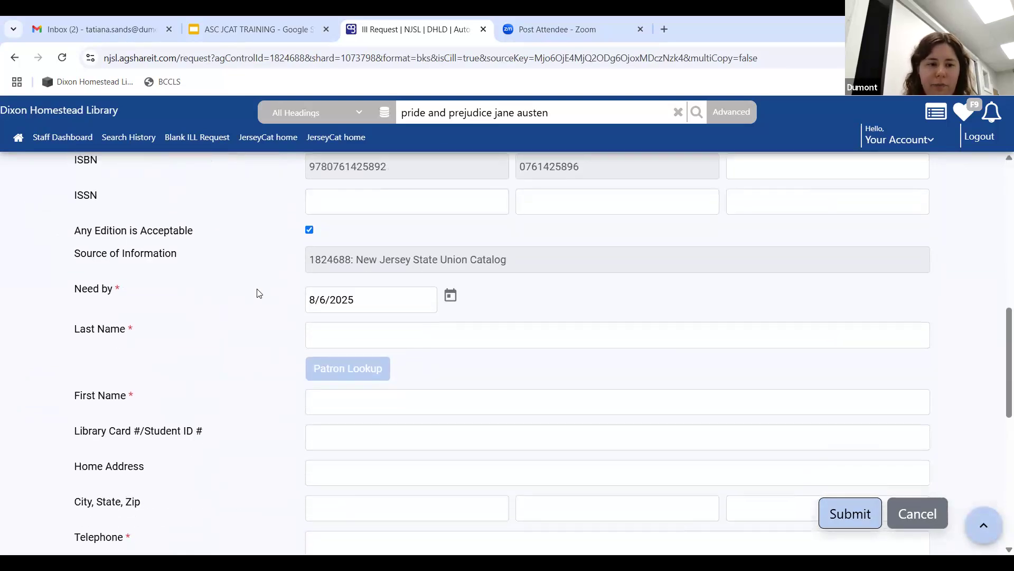
scroll(248, 288, down, 1)
click(347, 269)
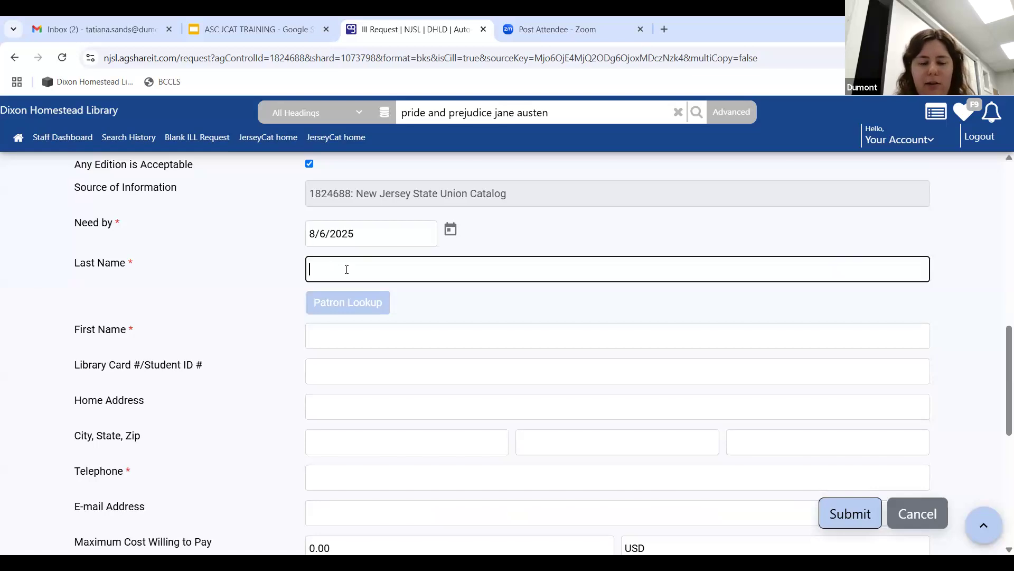
text(Librarian)
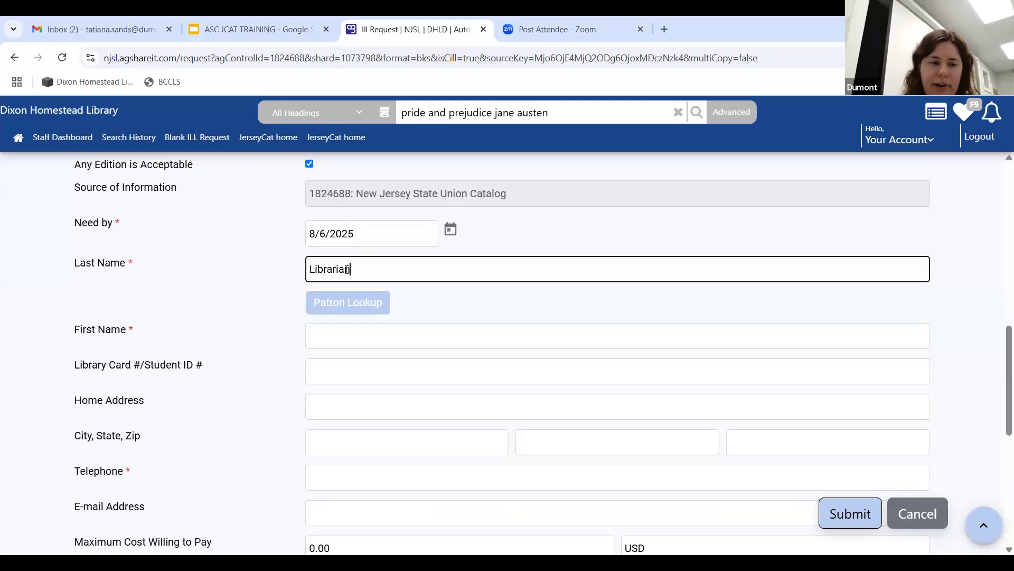
click(390, 327)
text(Reference)
click(260, 358)
scroll(260, 355, down, 1)
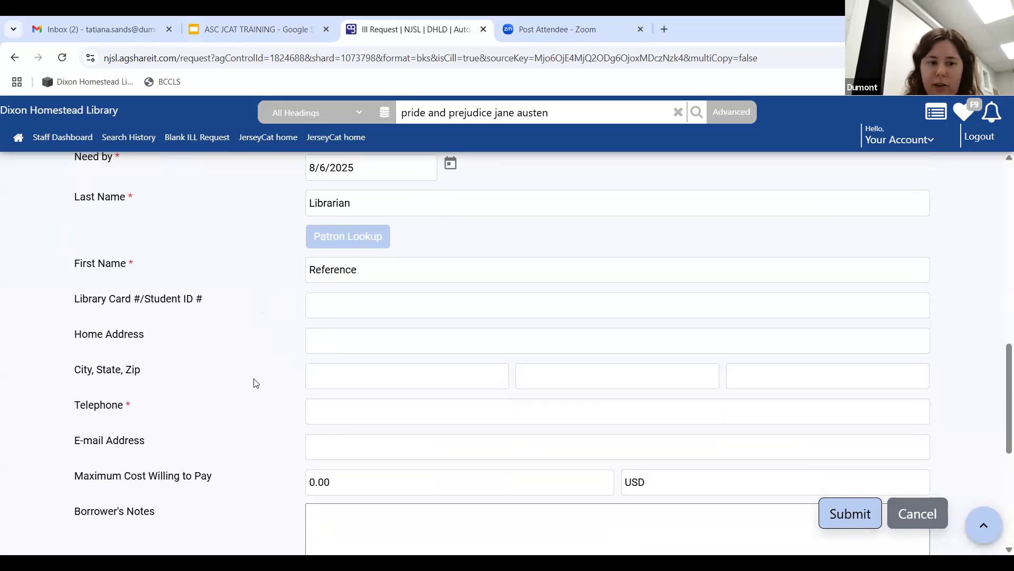
Step: Enter the patron's telephone number, correcting a mistyped digit
click(323, 417)
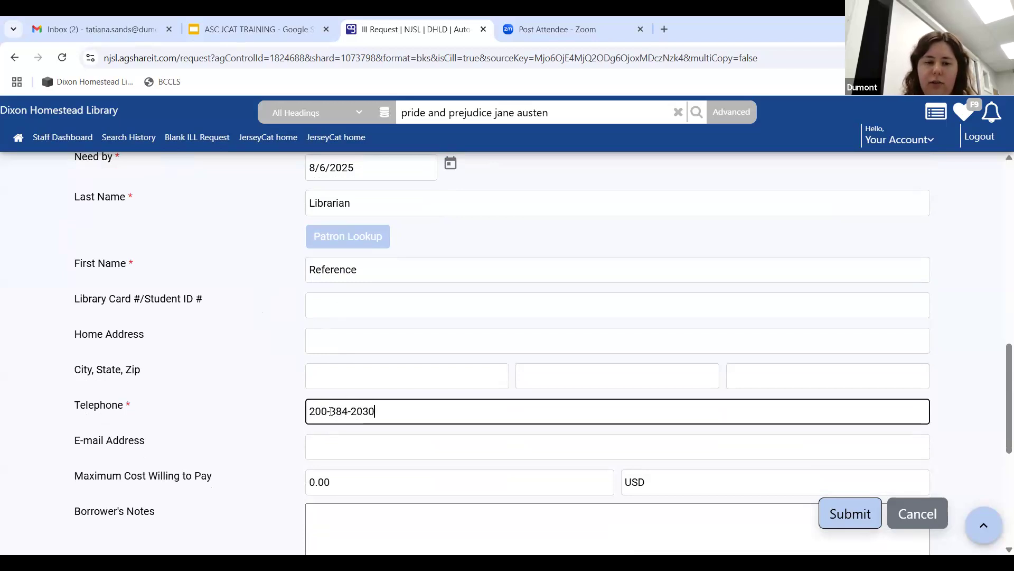
click(328, 411)
key(BackSpace)
text(1)
click(241, 372)
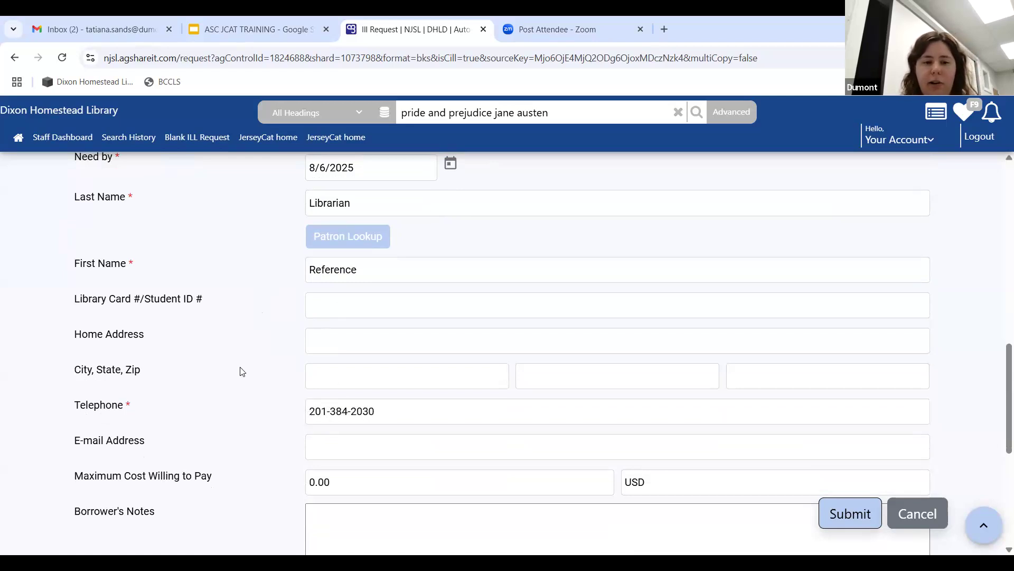
scroll(244, 362, down, 5)
Step: Add the borrower's note 'In State Only' and review the completed form
click(351, 266)
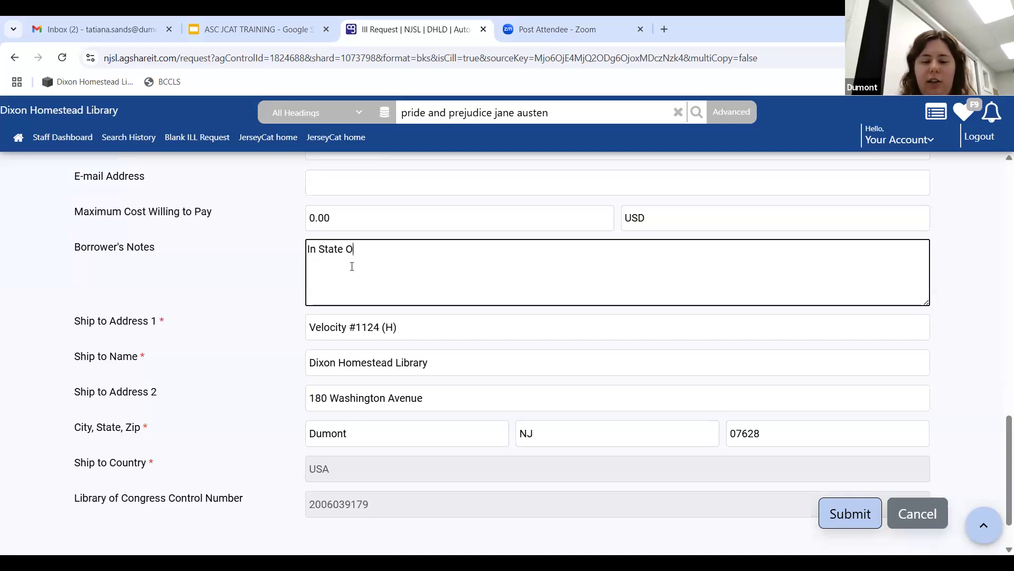
click(261, 287)
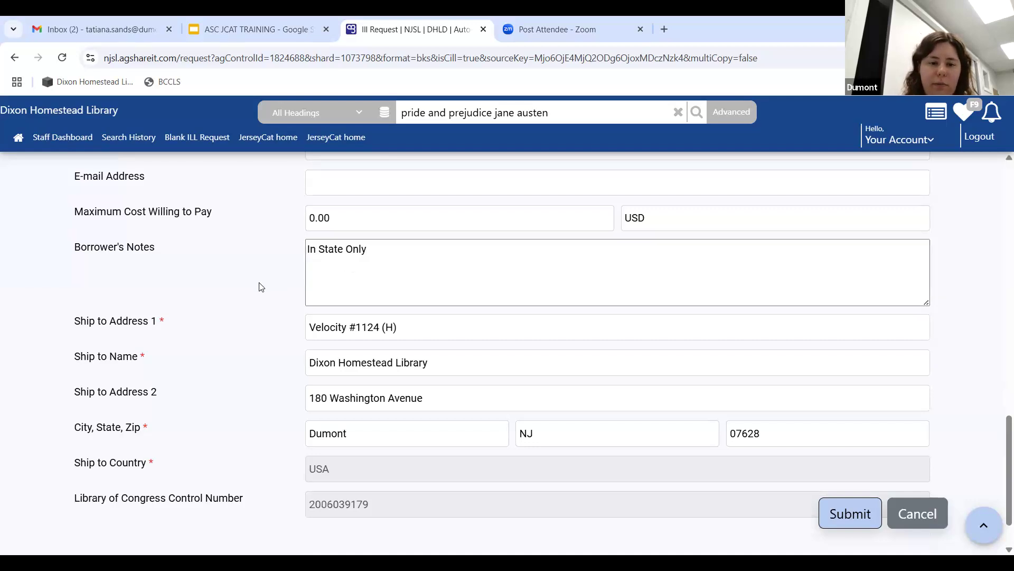
scroll(262, 282, down, 2)
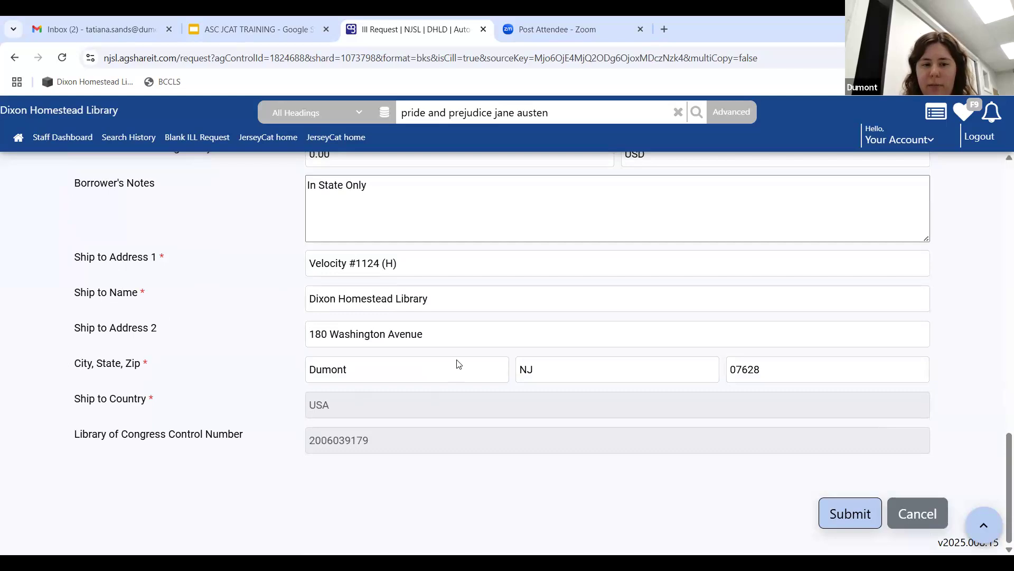
scroll(236, 398, up, 9)
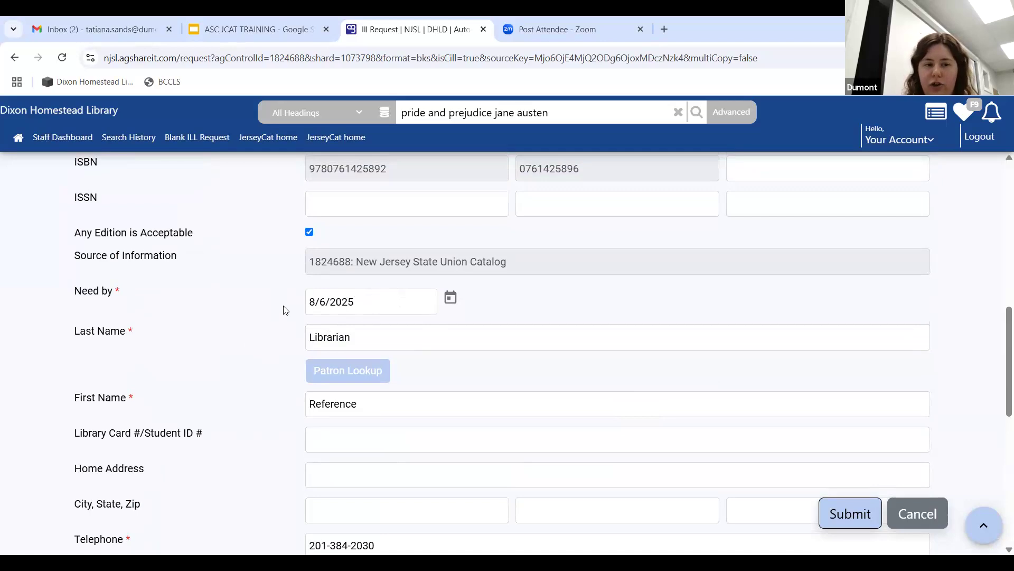
scroll(236, 316, up, 10)
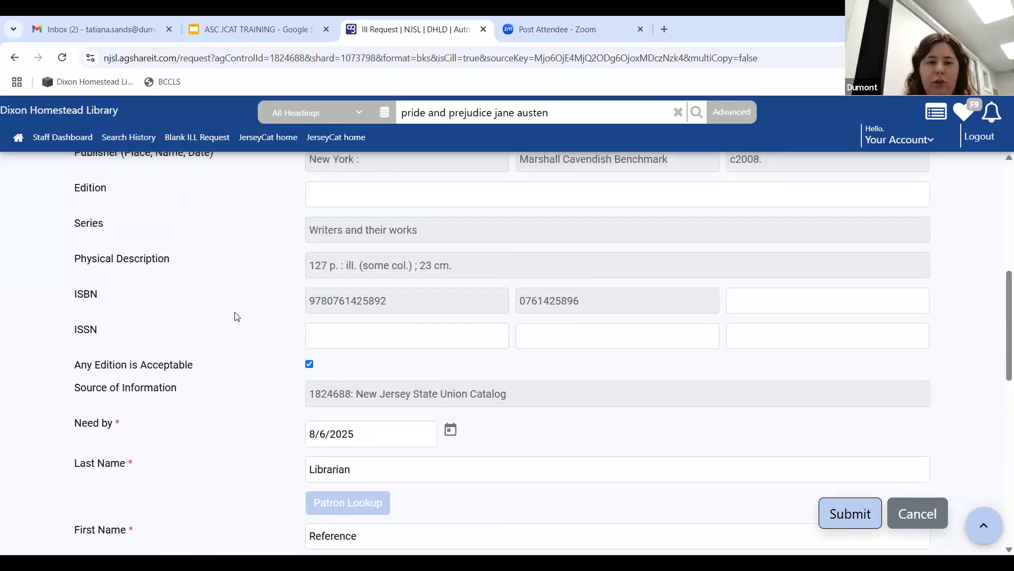
scroll(241, 314, down, 15)
scroll(240, 312, down, 5)
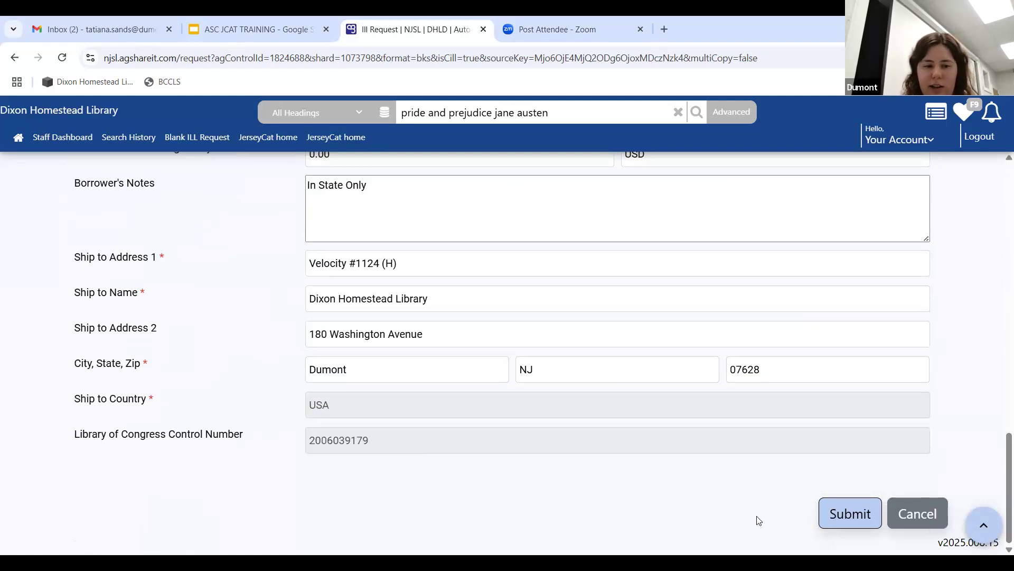
Step: Submit the loan request and dismiss the confirmation showing status Awaiting Lenders
click(838, 516)
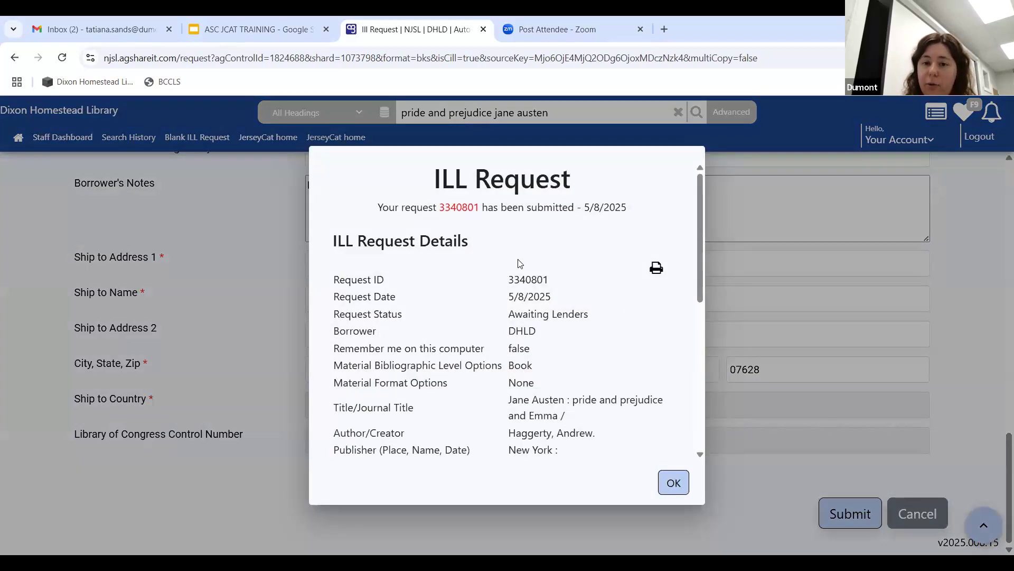
scroll(522, 263, down, 7)
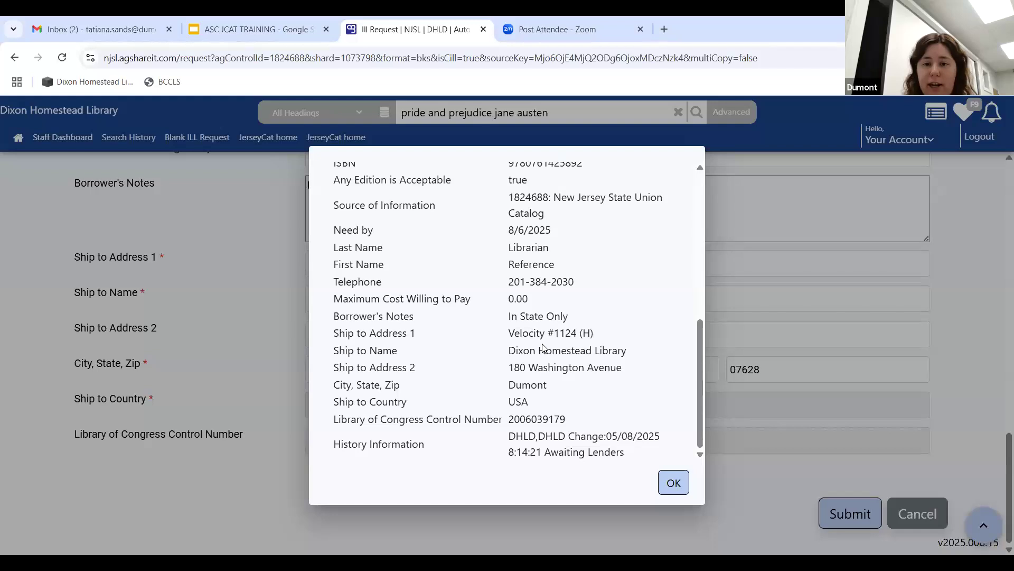
scroll(549, 338, up, 7)
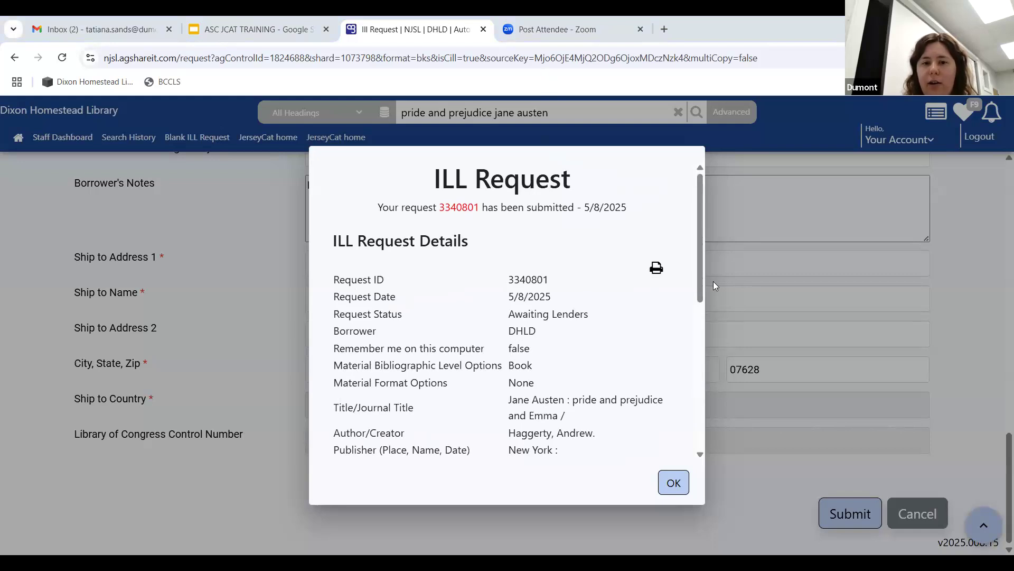
click(133, 211)
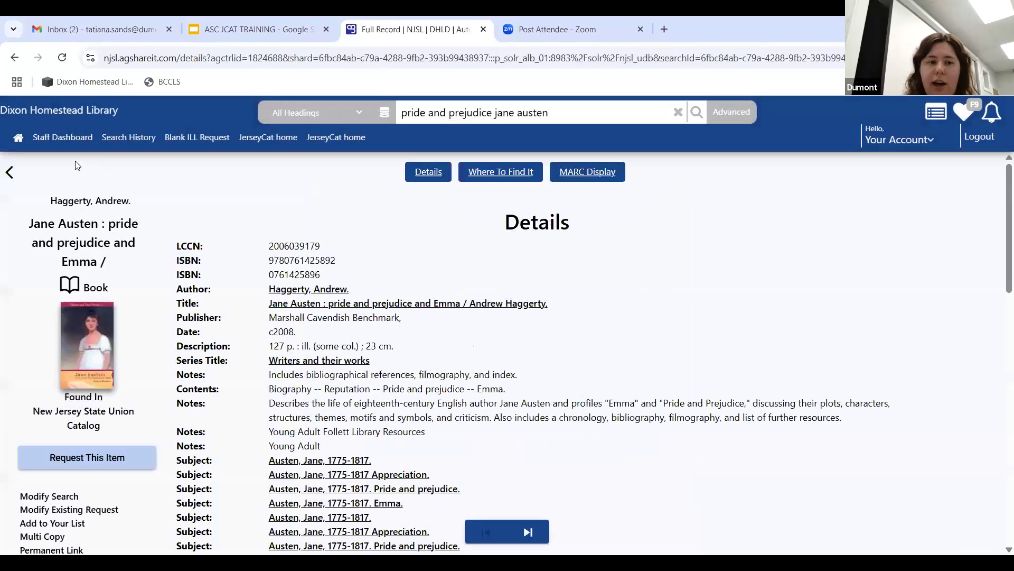
Step: List the Awaiting Lenders requests in the Staff Dashboard's Request Manager
click(49, 139)
click(38, 220)
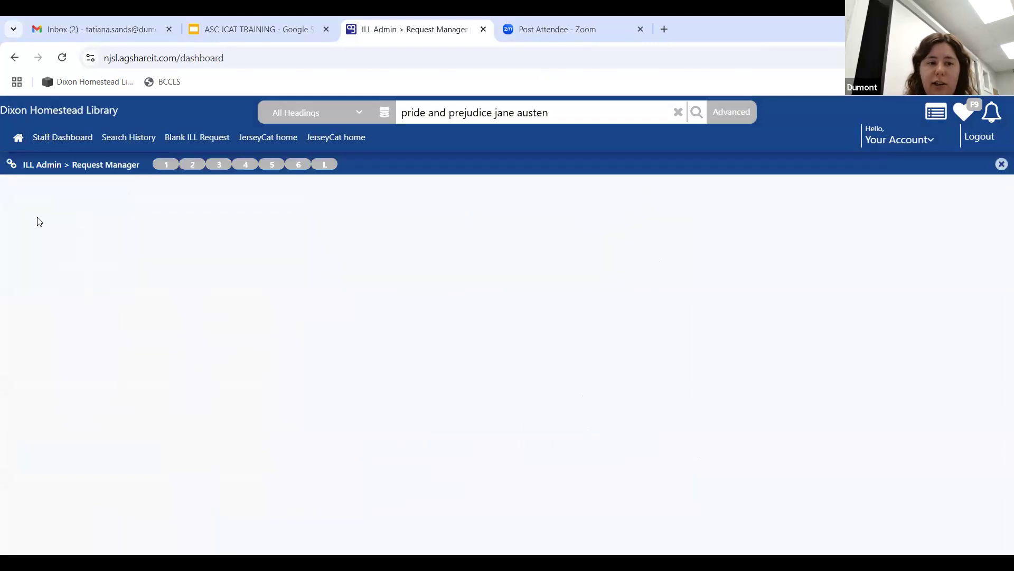
scroll(346, 245, down, 1)
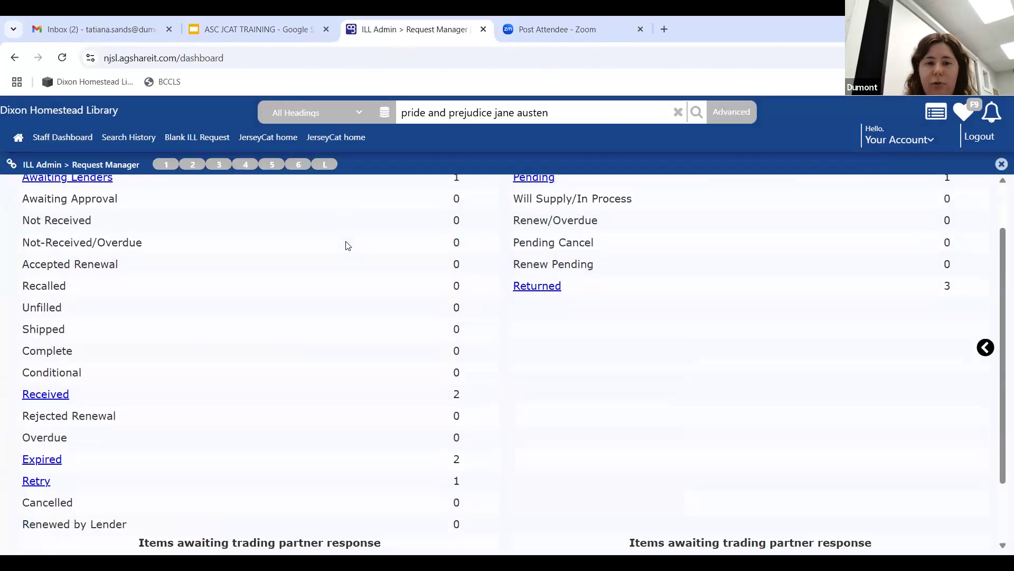
scroll(201, 288, up, 1)
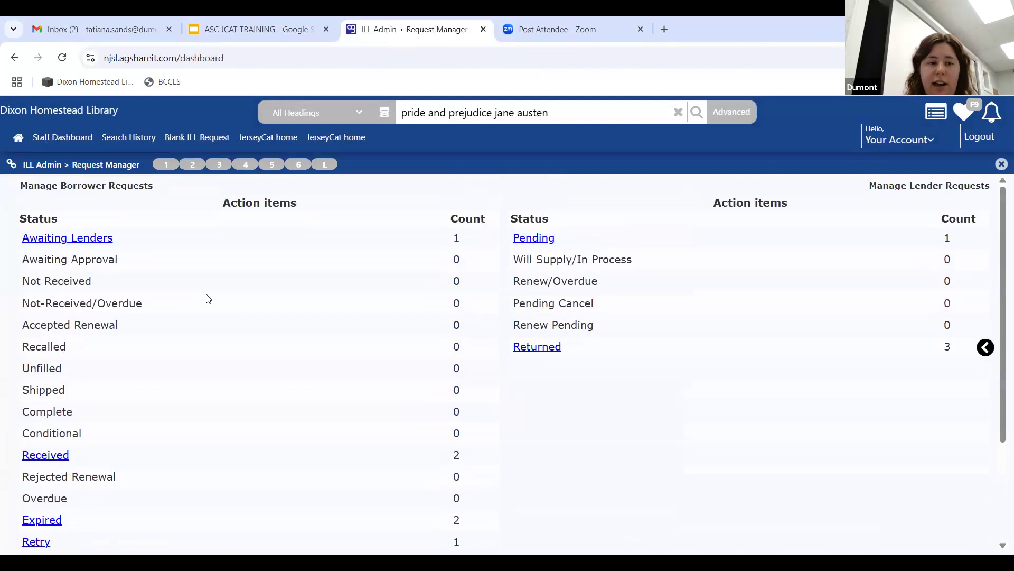
click(49, 244)
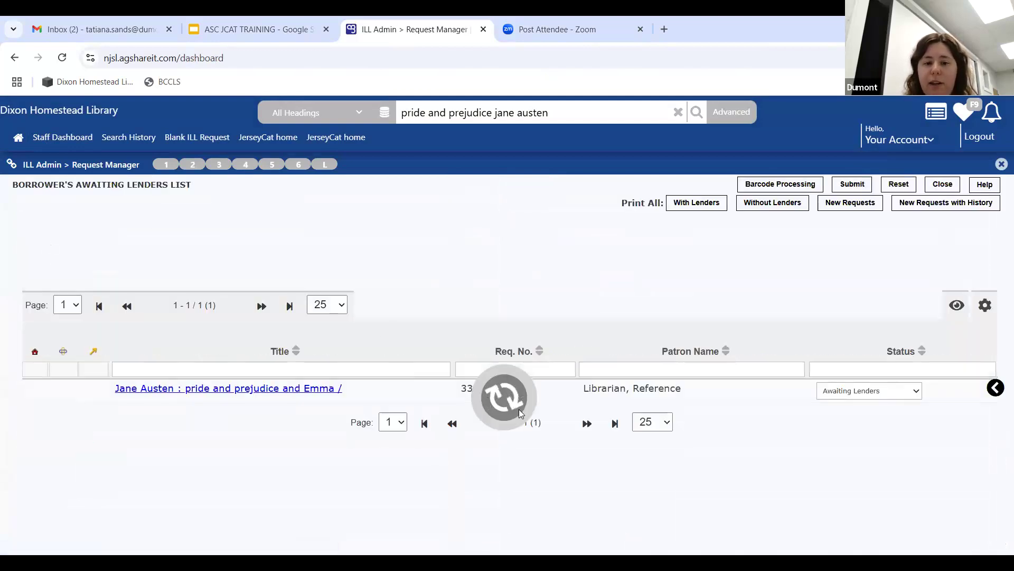
Step: Set the Jane Austen request's status to Cancel and submit the change
click(841, 389)
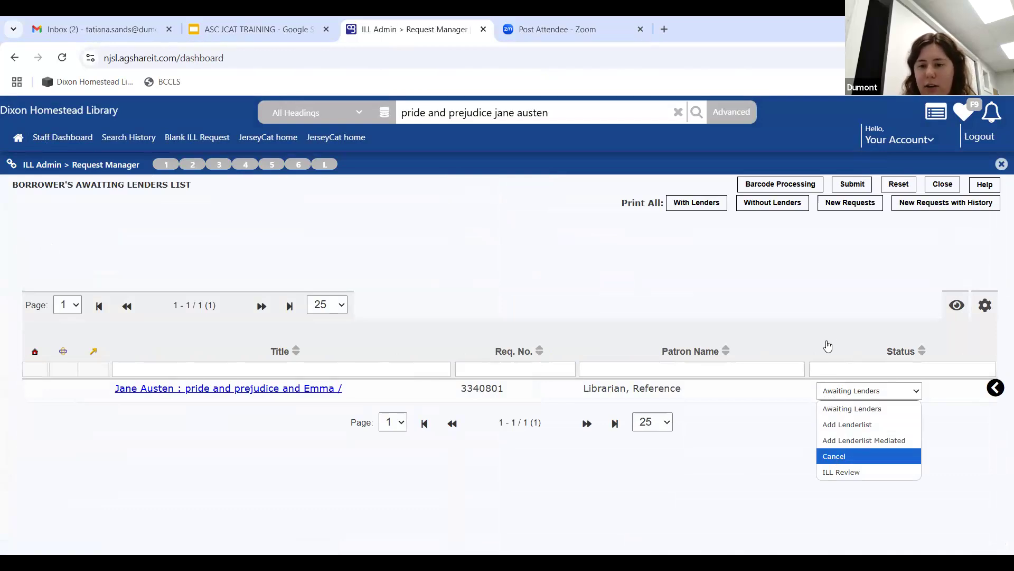
click(834, 457)
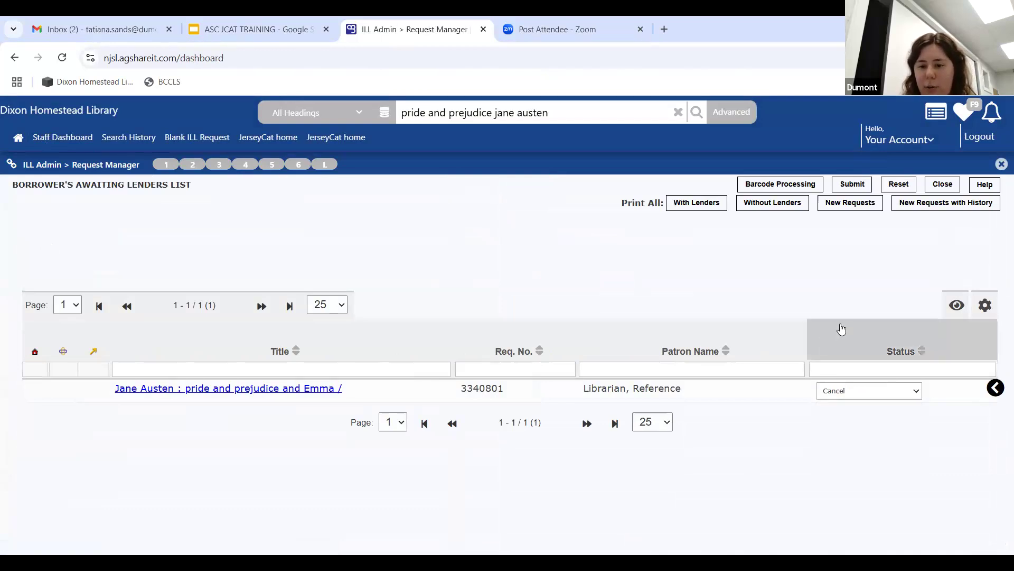
click(847, 186)
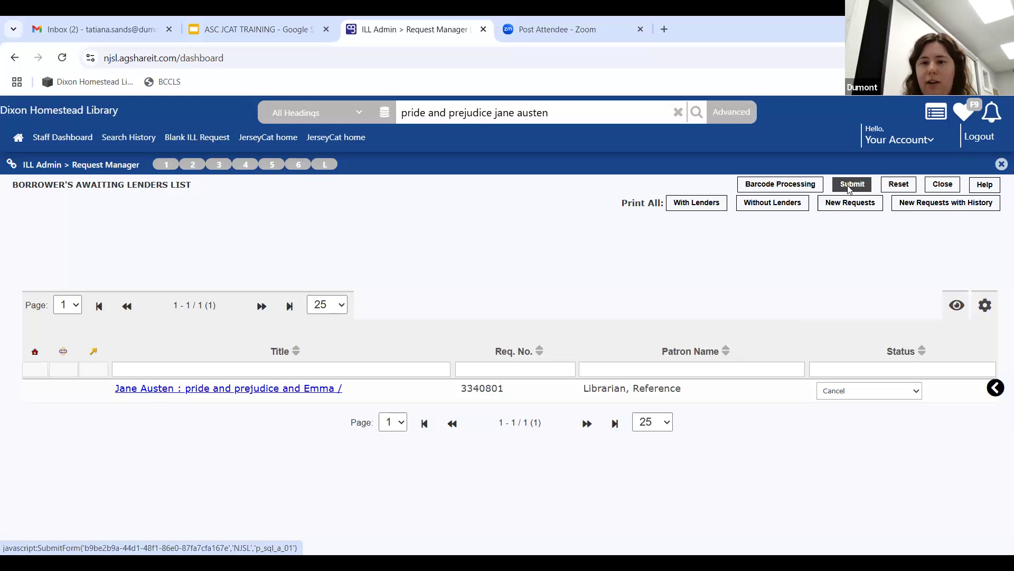
scroll(460, 275, down, 3)
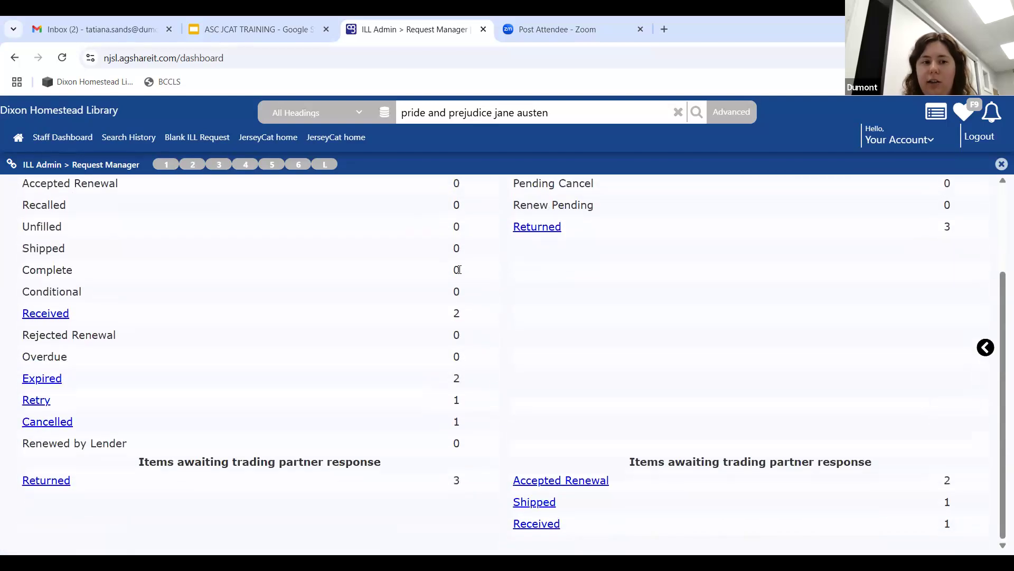
scroll(458, 268, up, 3)
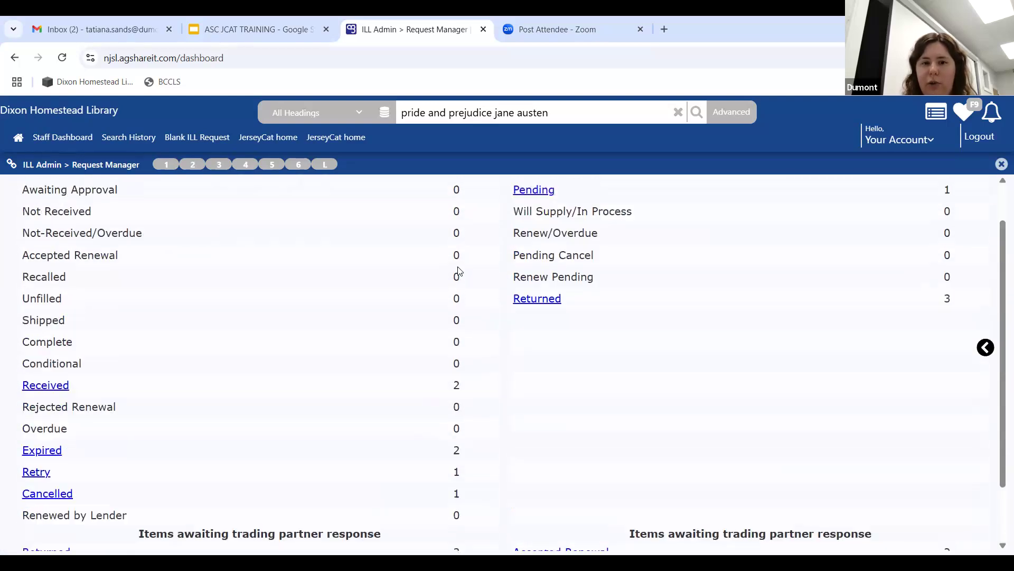